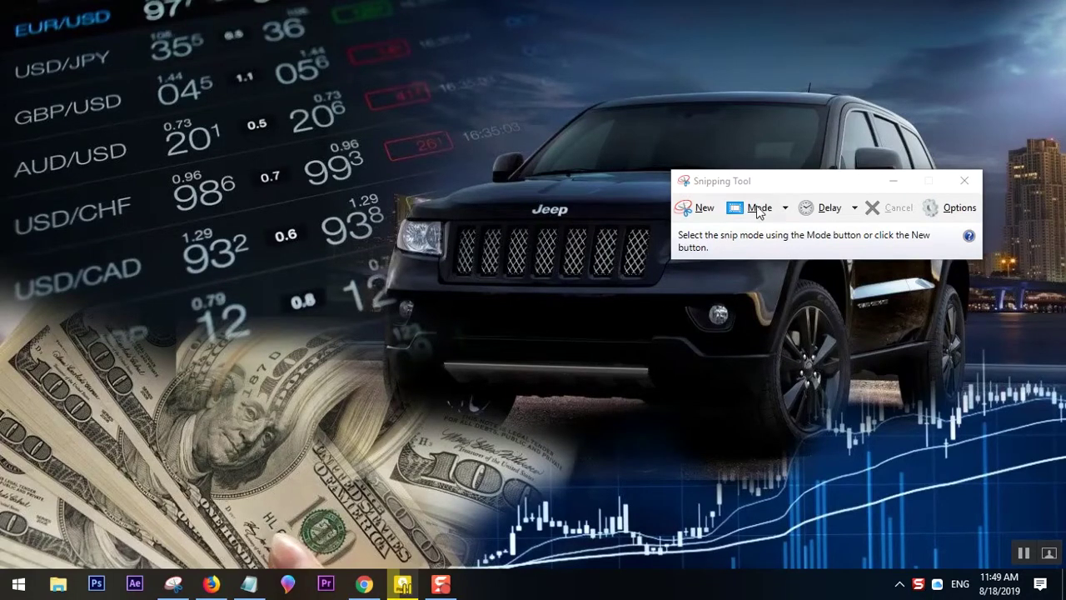
Step: Switch to Firefox and expand the Video & Animation category list on the Fiverr page
mouse_move(733, 180)
mouse_down()
mouse_move(656, 176)
mouse_move(745, 175)
mouse_move(730, 177)
mouse_up()
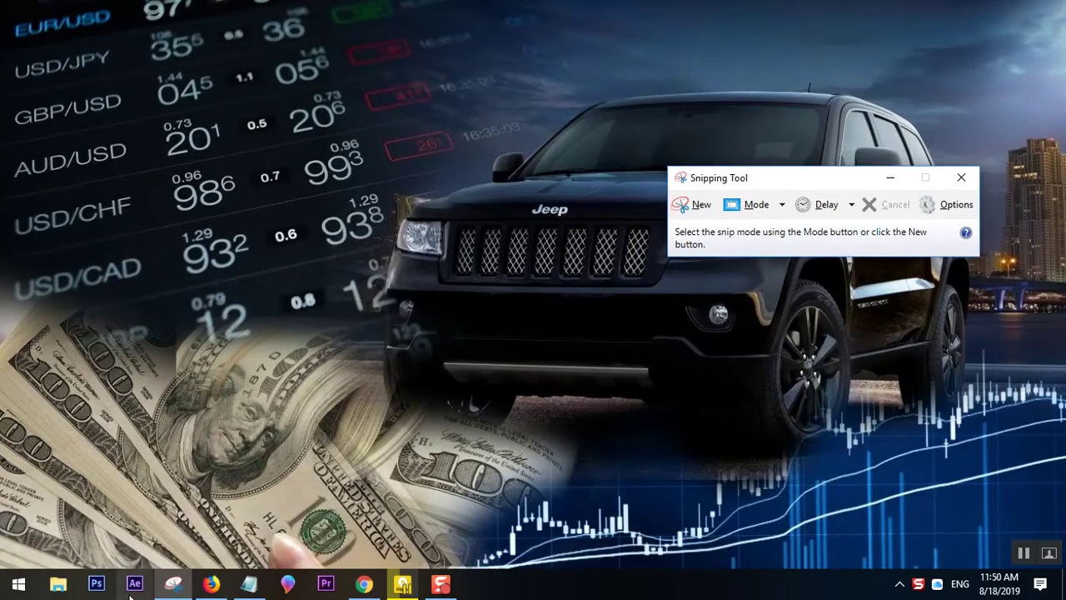
click(211, 584)
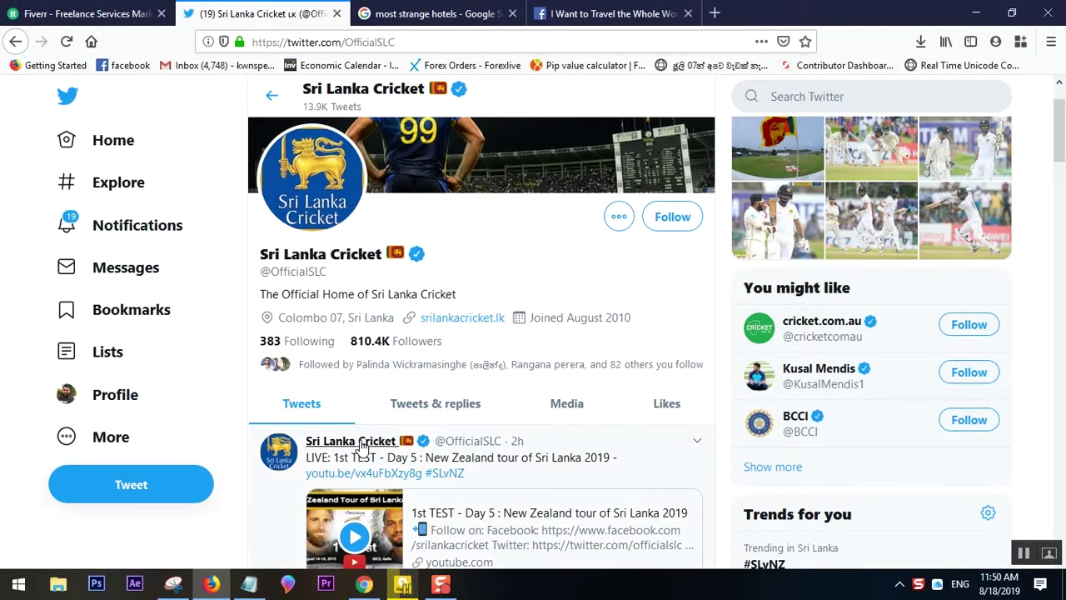
mouse_move(364, 448)
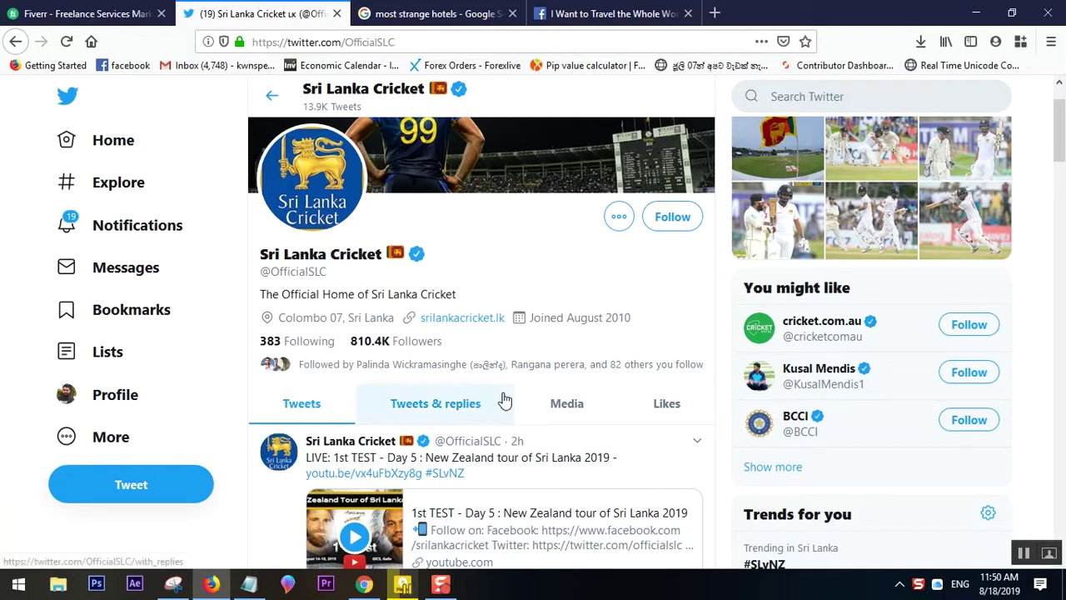
click(32, 20)
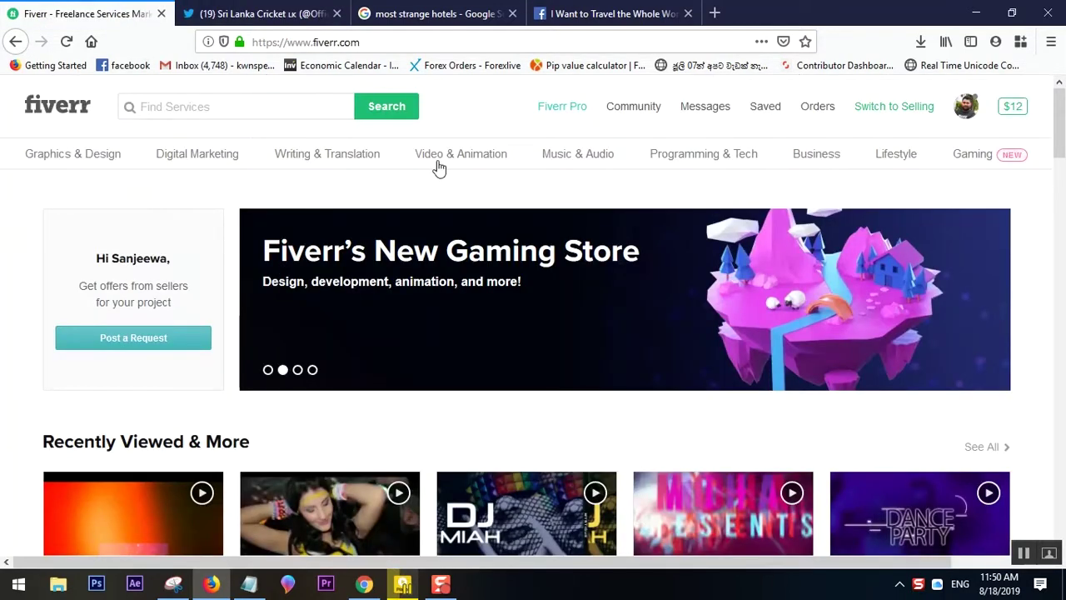
mouse_move(452, 158)
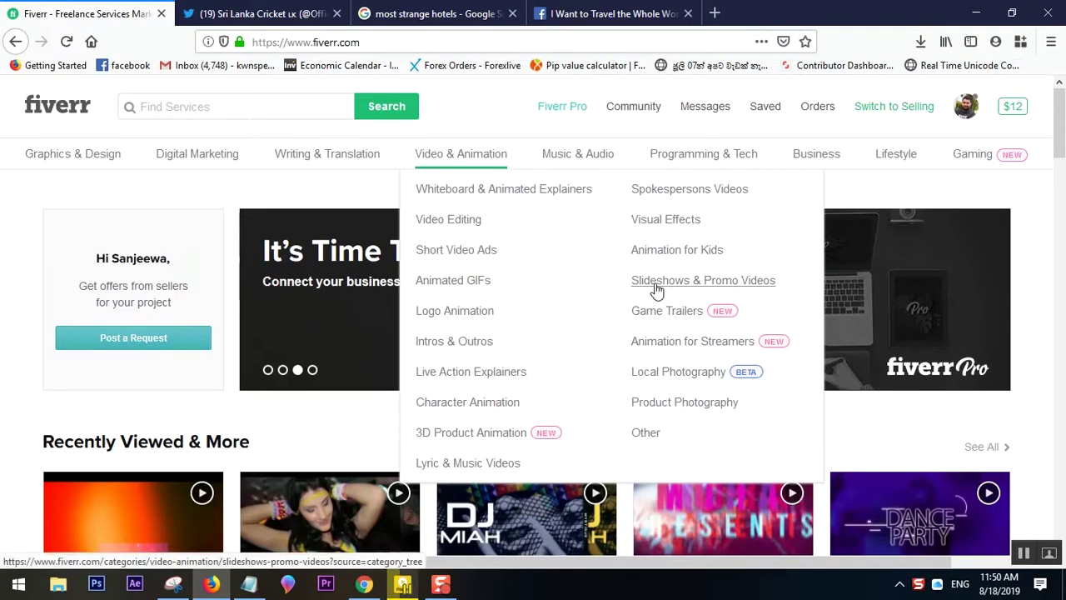
Step: Bring Snipping Tool up over the Fiverr page and set its snip delay to 5 seconds
click(173, 583)
drag(780, 184, 796, 195)
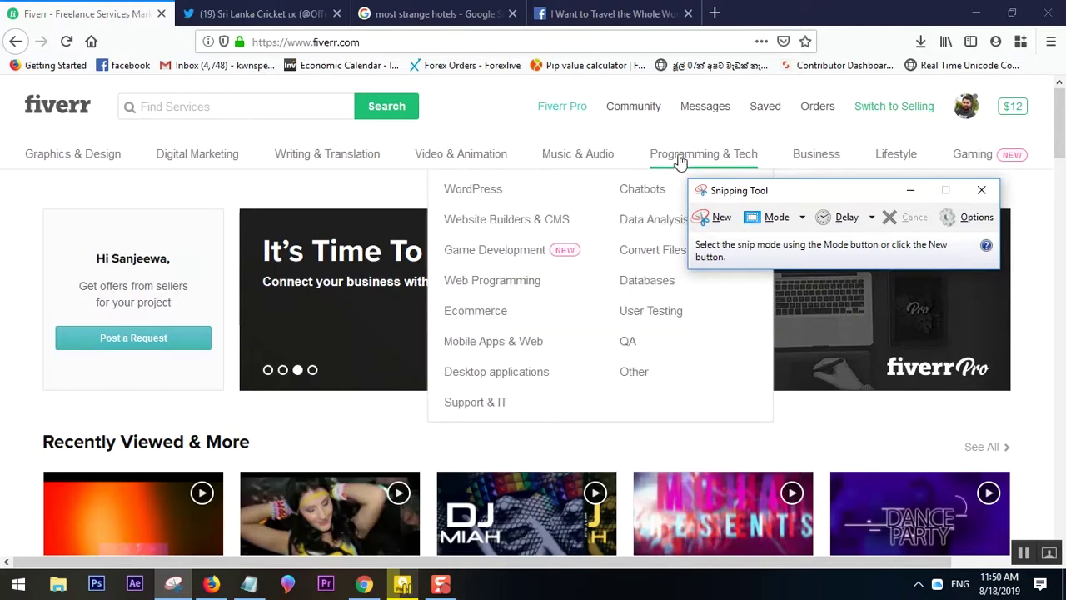
mouse_move(583, 164)
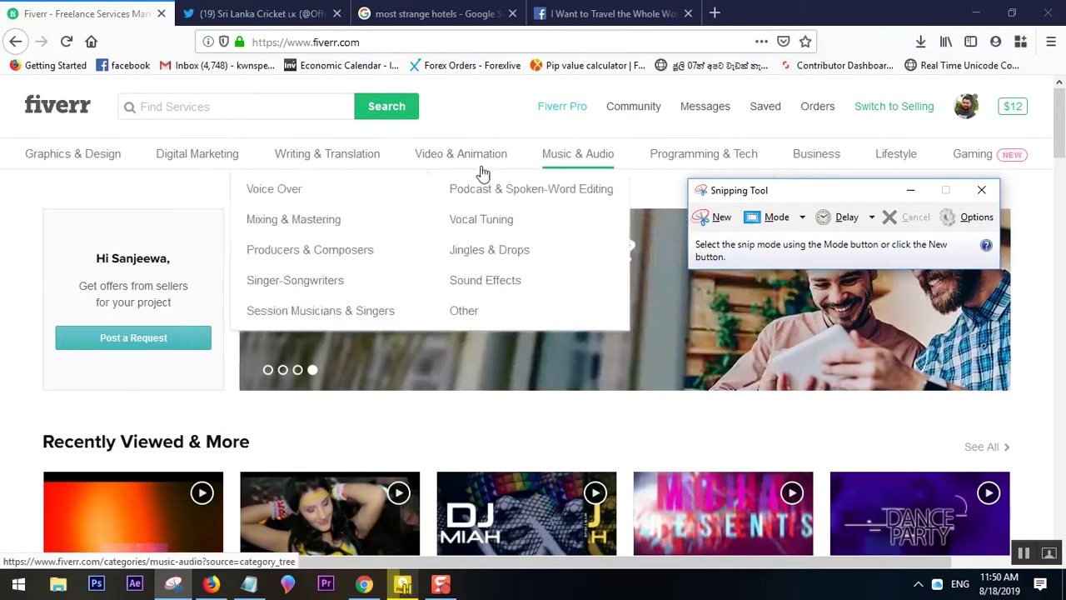
drag(792, 193, 579, 197)
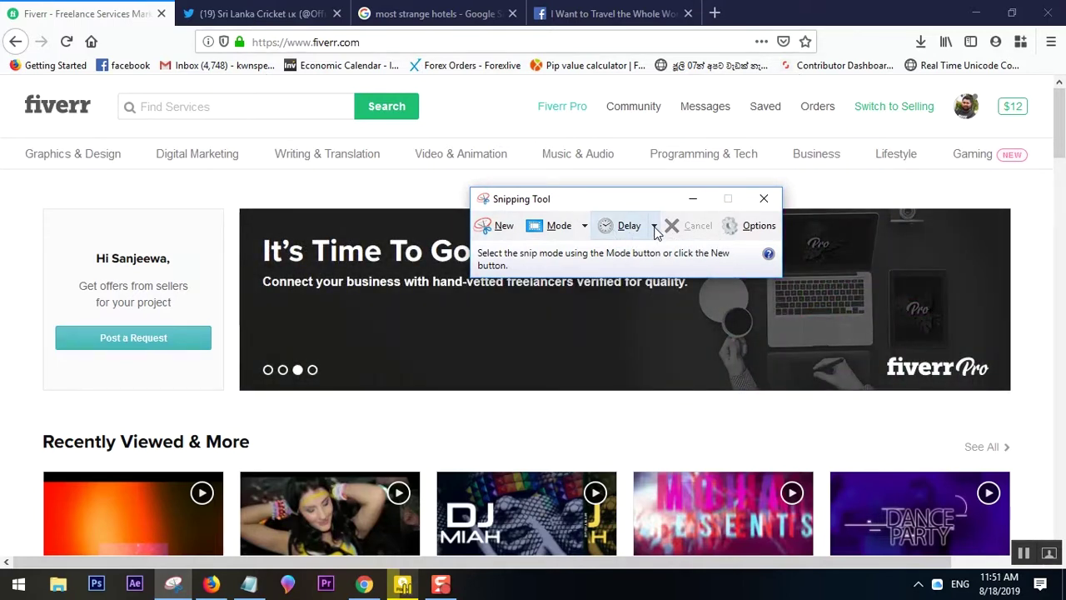
click(655, 227)
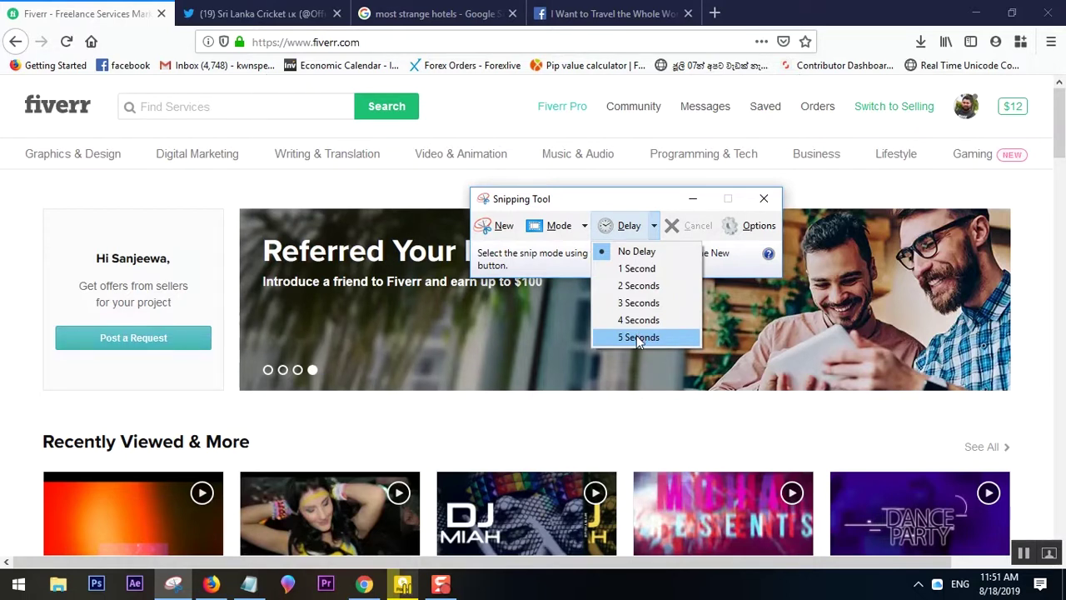
click(637, 337)
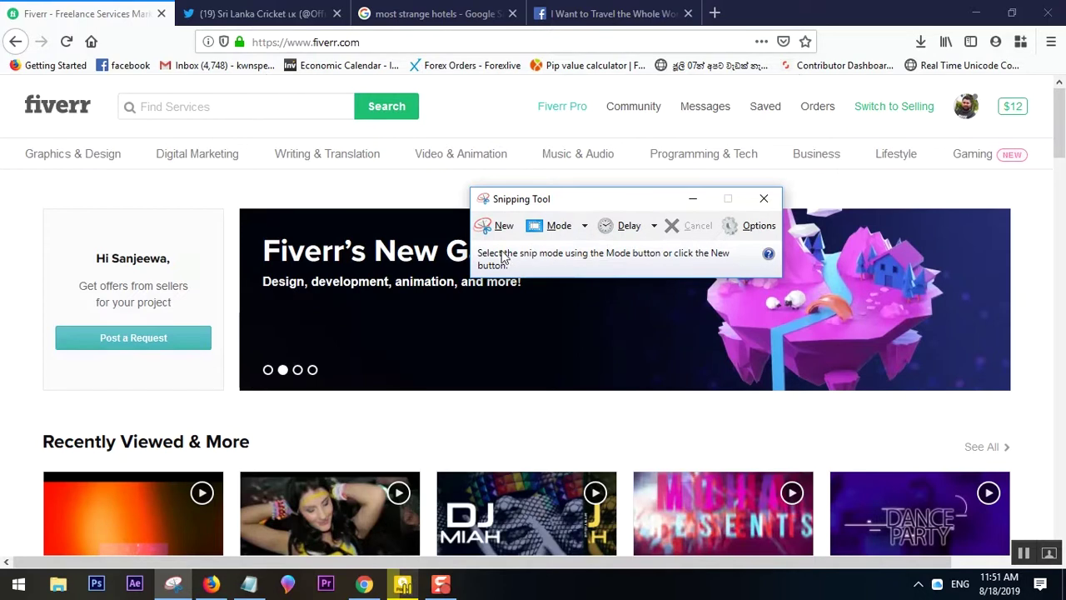
drag(596, 200, 727, 254)
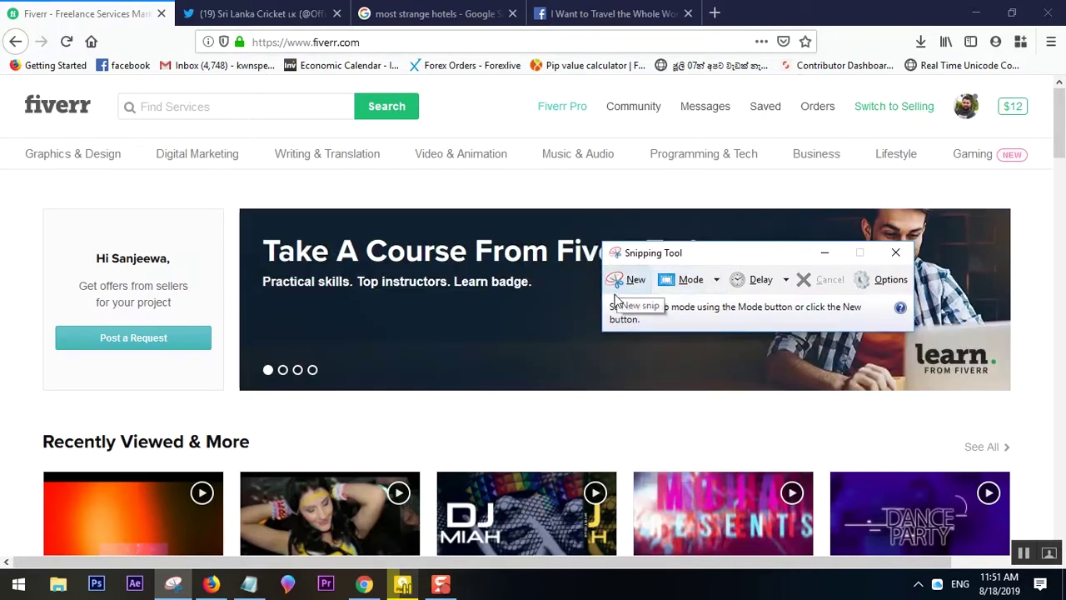
click(786, 280)
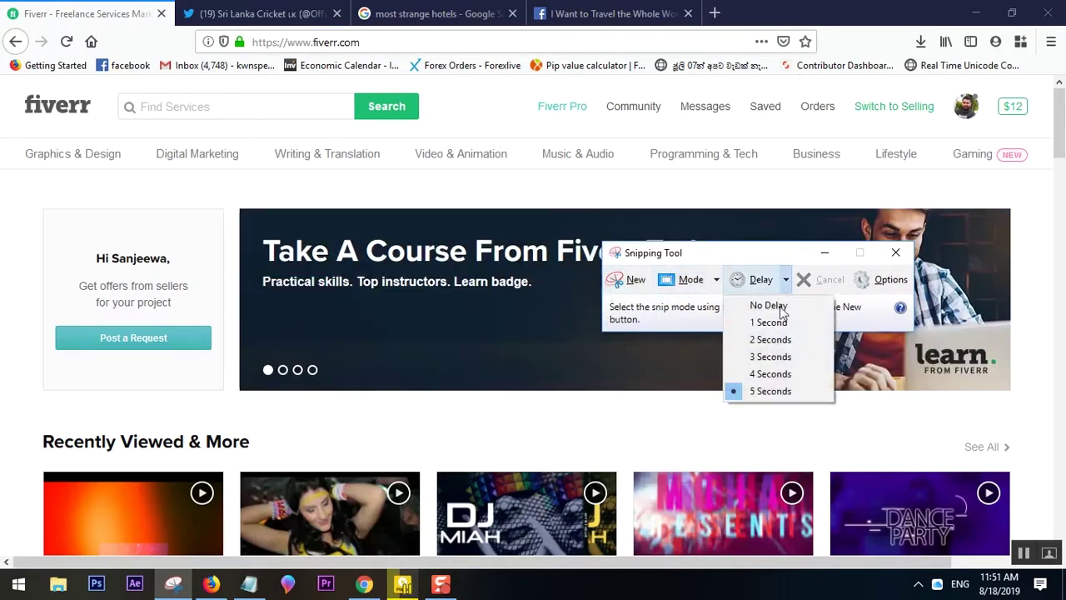
click(786, 392)
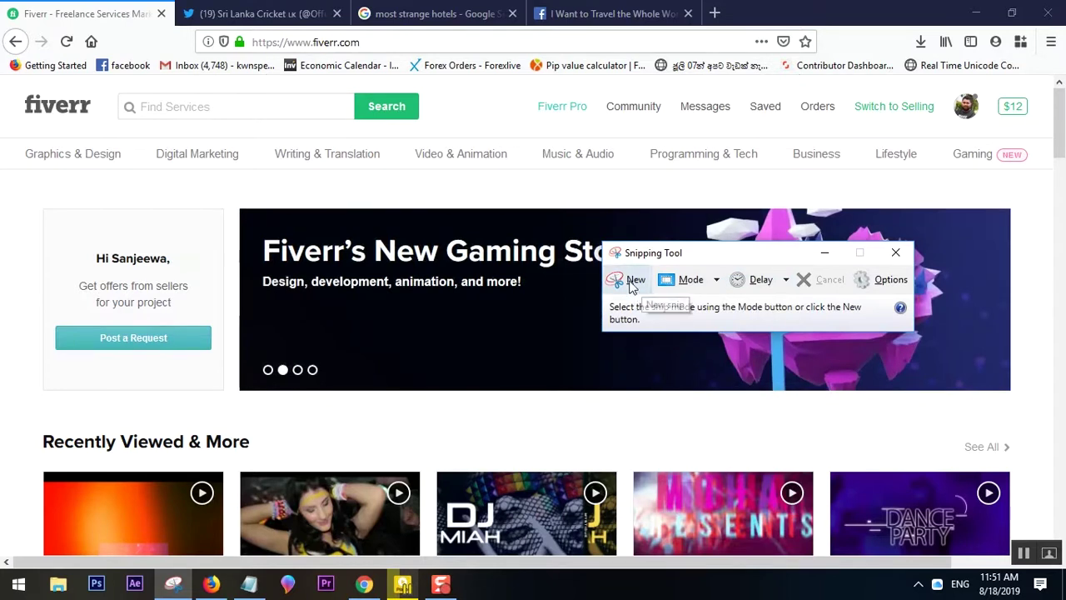
Step: Capture a delayed window snip of the Fiverr page with the Video & Animation list expanded, and save it
click(631, 283)
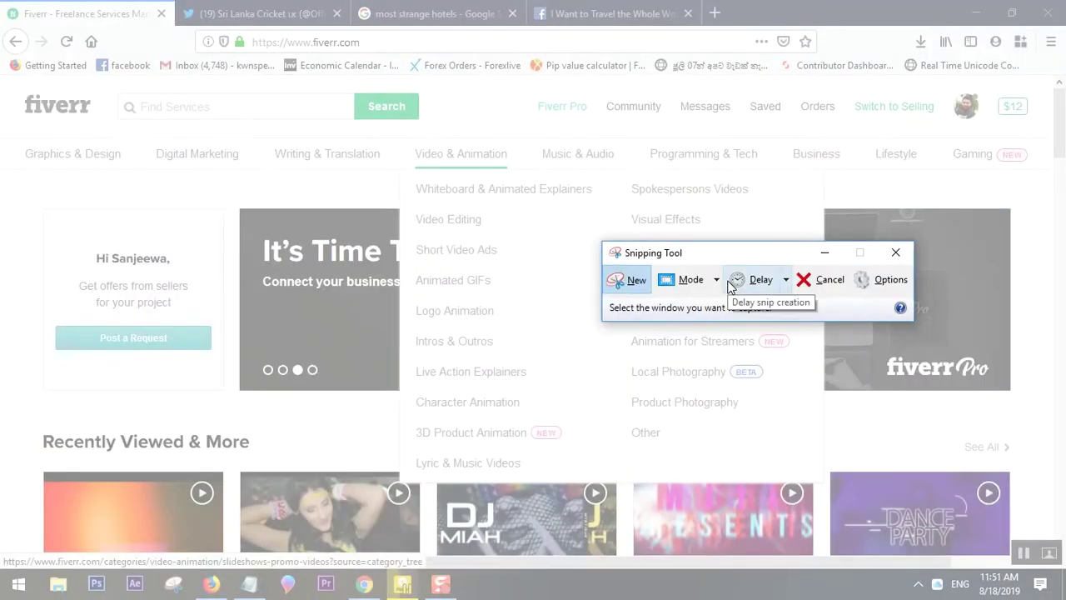
drag(693, 251, 876, 410)
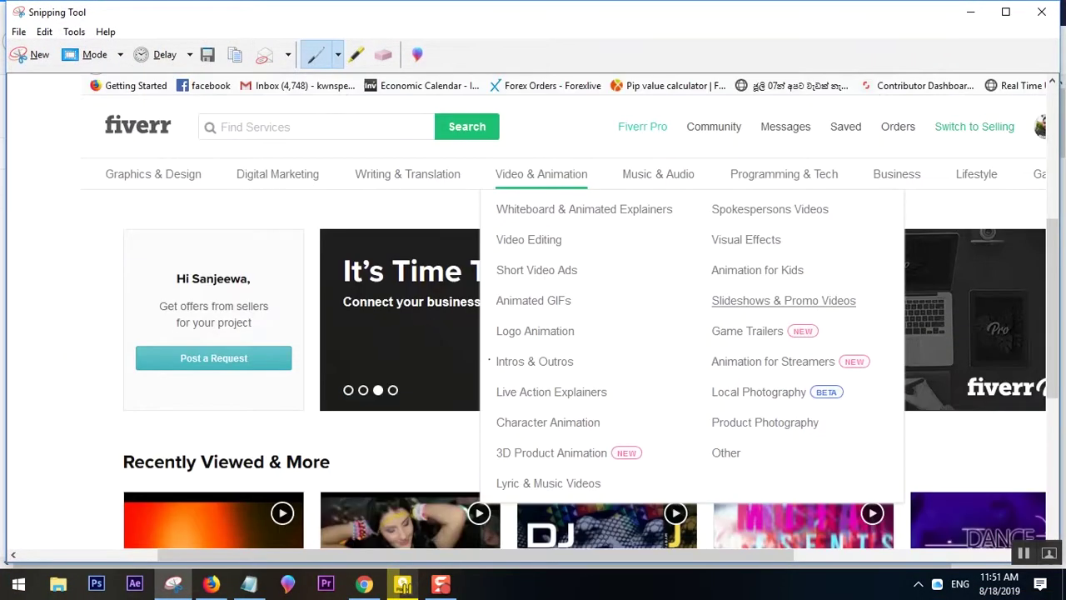
scroll(521, 187, down, 2)
scroll(243, 98, up, 1)
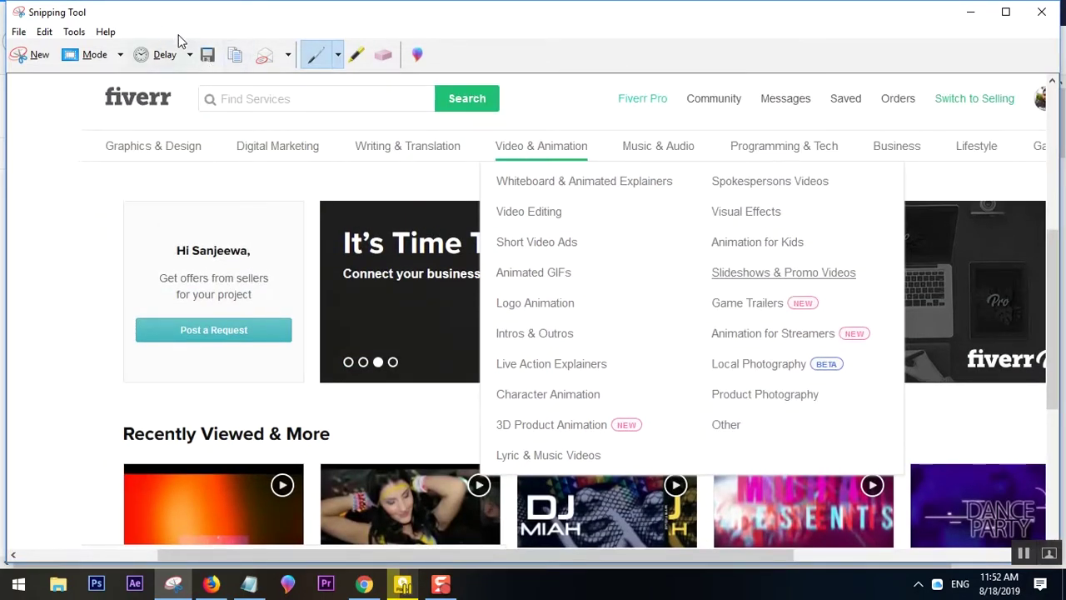
click(208, 55)
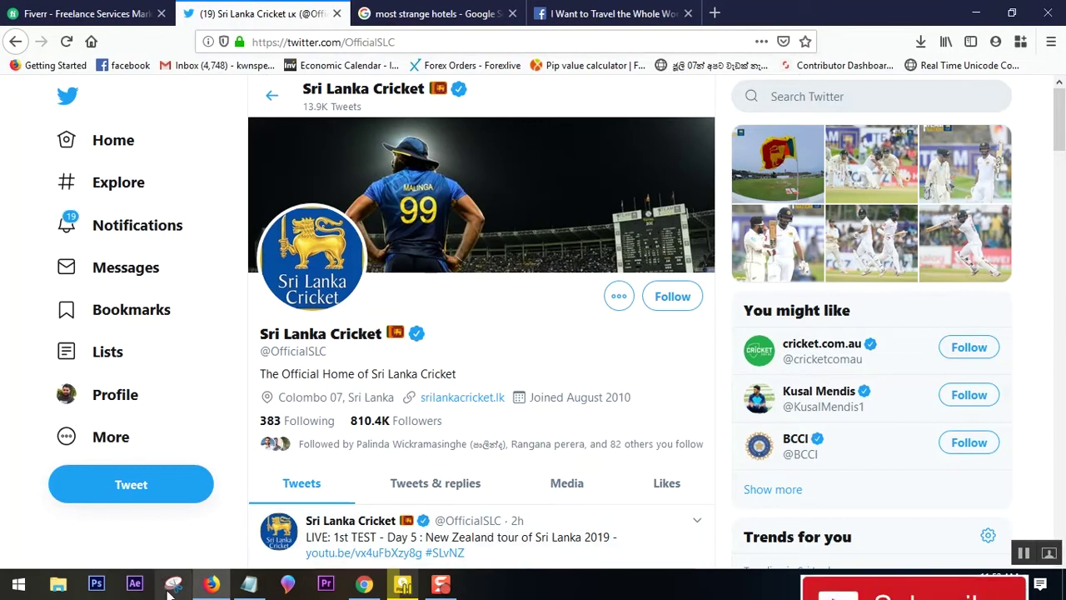
Step: Open Snipping Tool over the Sri Lanka Cricket Twitter page and set the snip delay to 5 seconds
click(174, 583)
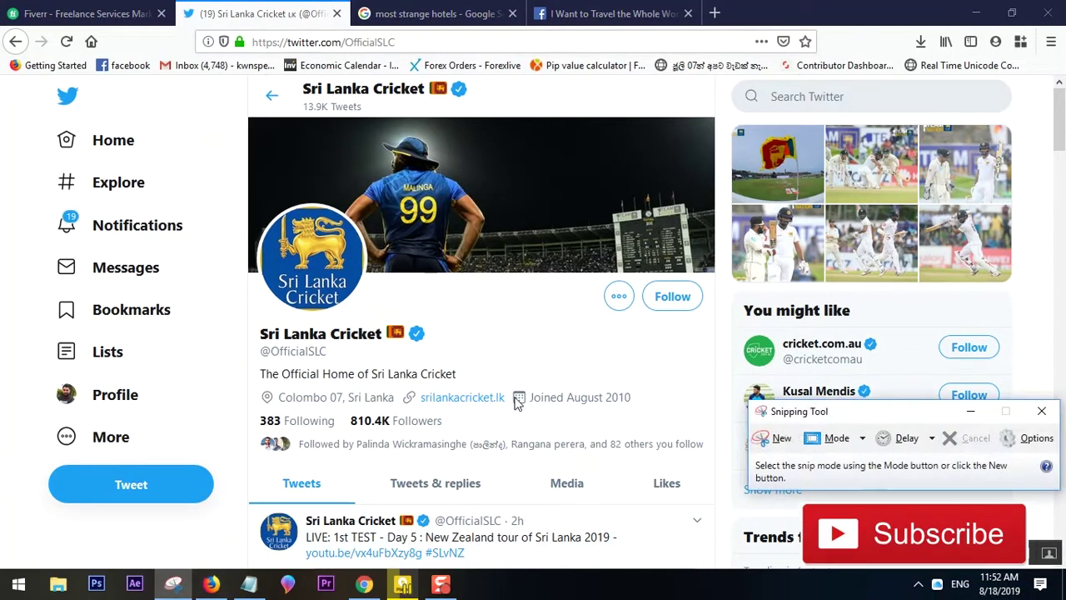
click(929, 440)
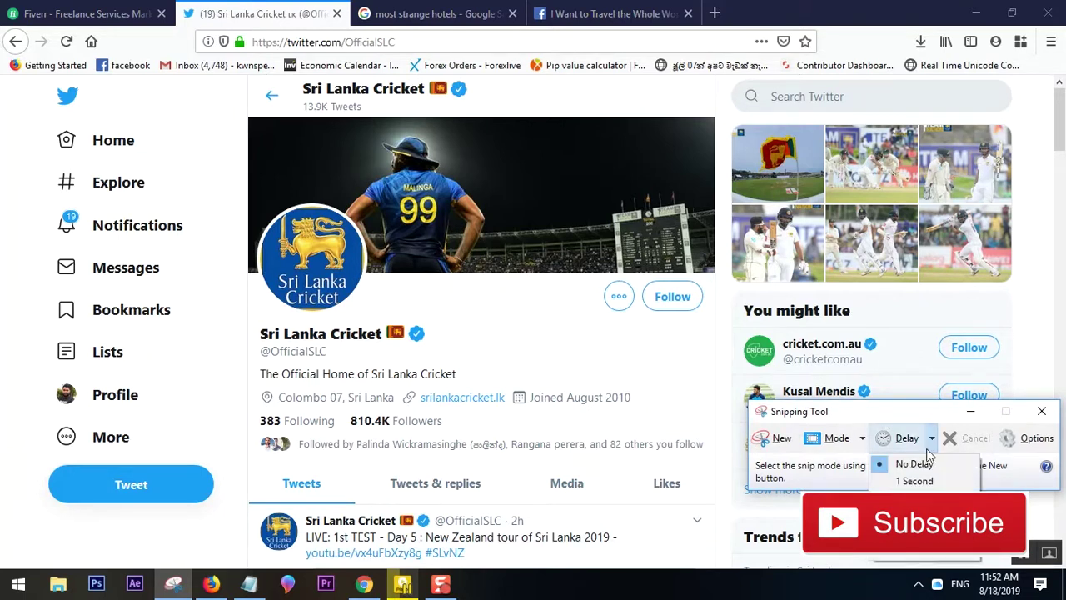
click(918, 558)
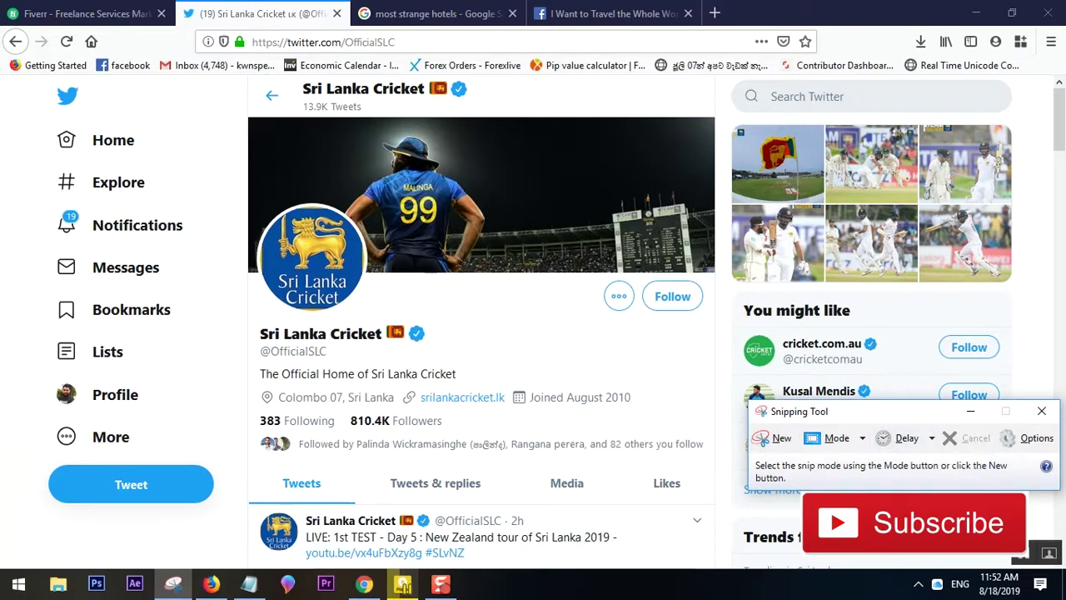
Step: Capture a delayed window snip of the Twitter page while the Sri Lanka Cricket profile hover card is displayed
click(778, 439)
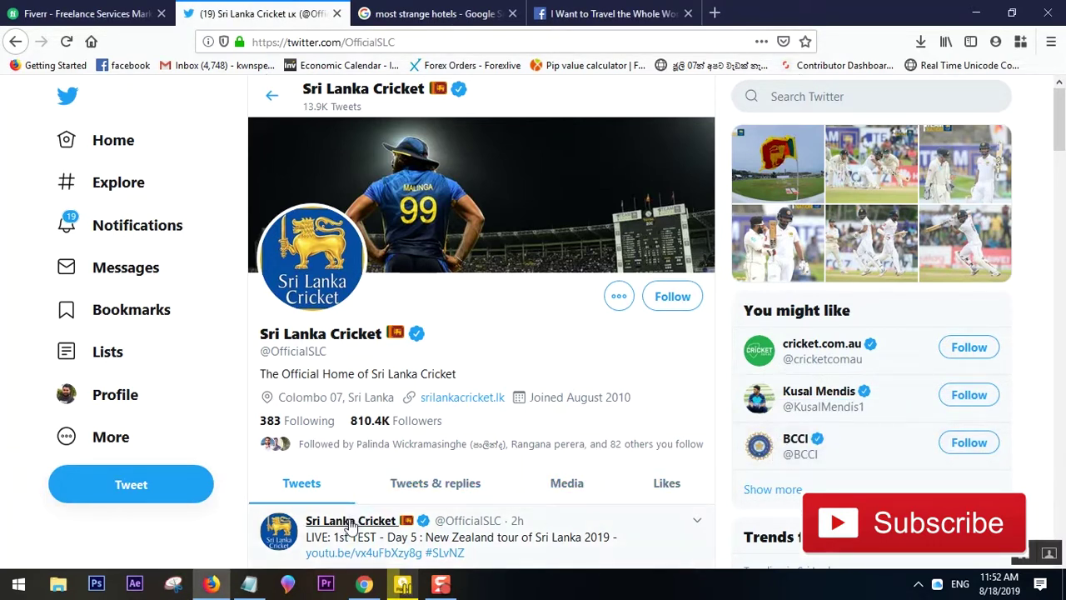
mouse_move(350, 529)
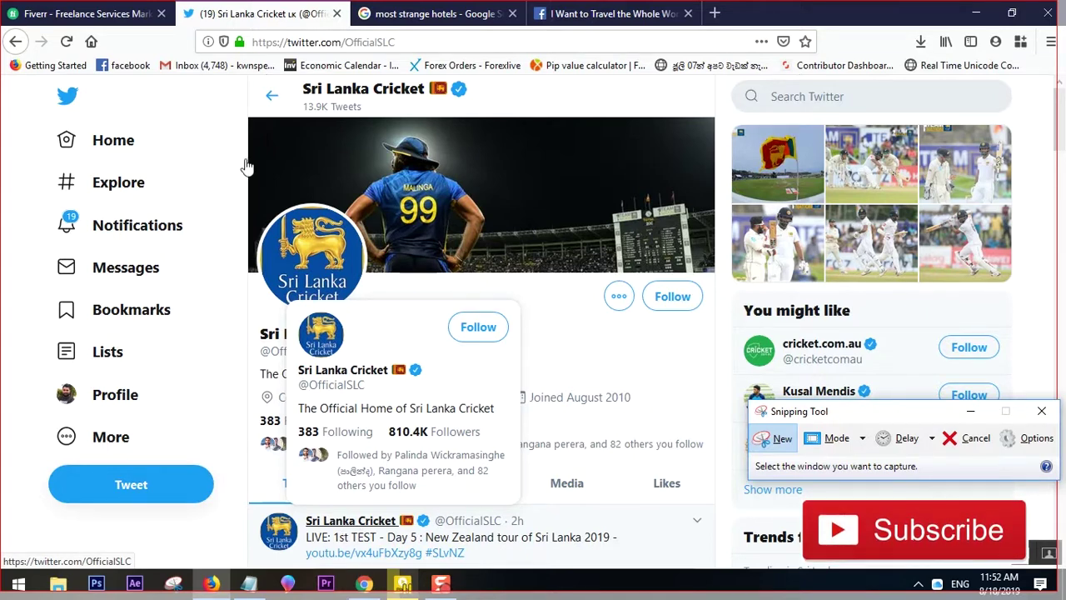
click(186, 95)
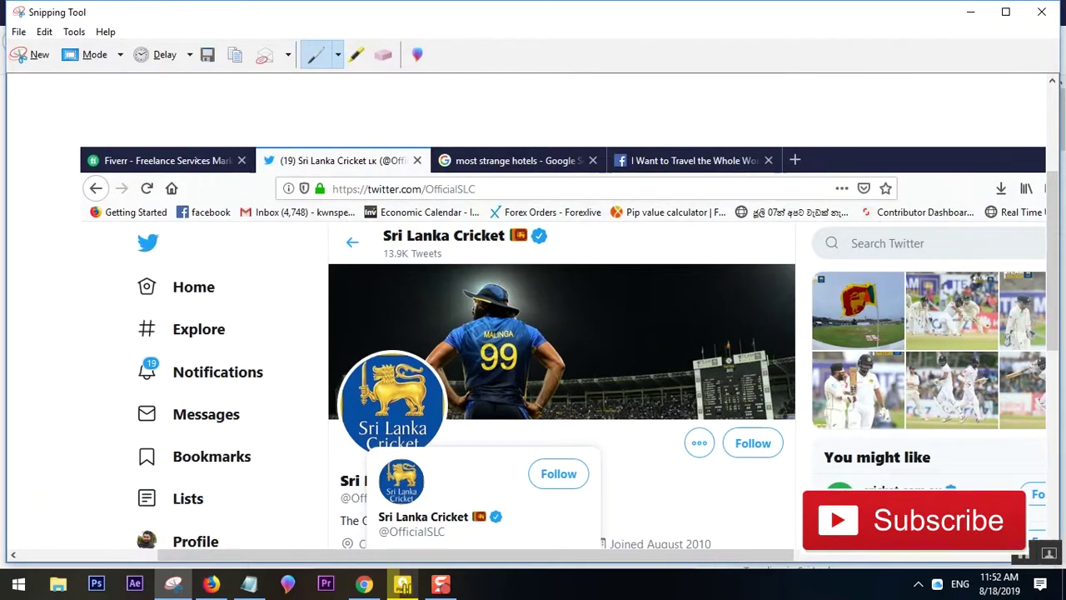
scroll(425, 311, down, 5)
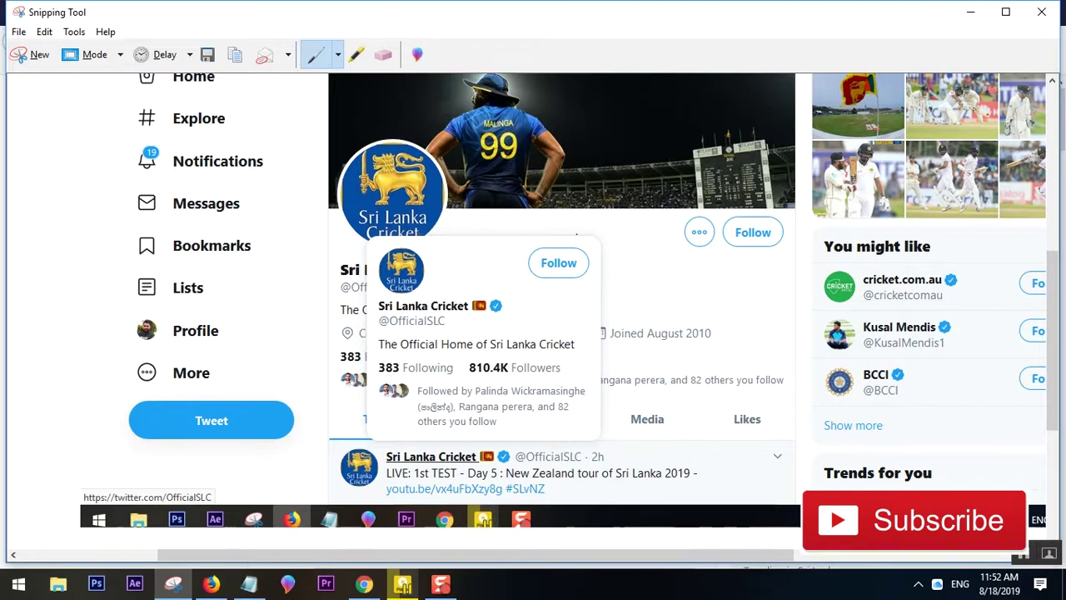
scroll(563, 311, up, 1)
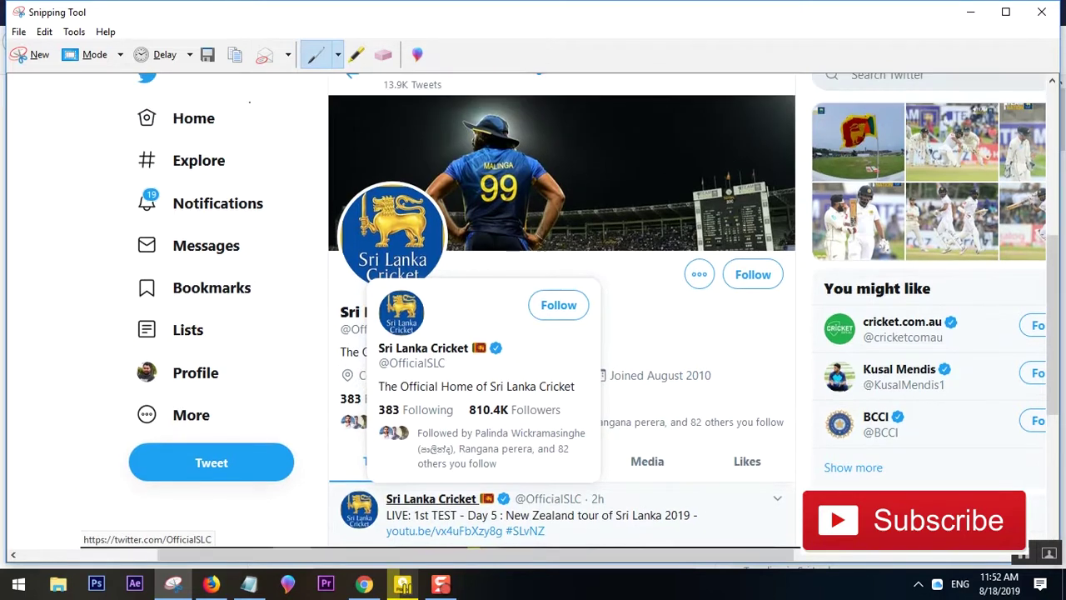
Step: Save the Twitter snip as a PNG in the Downloads folder without overwriting the existing 2.PNG
click(207, 55)
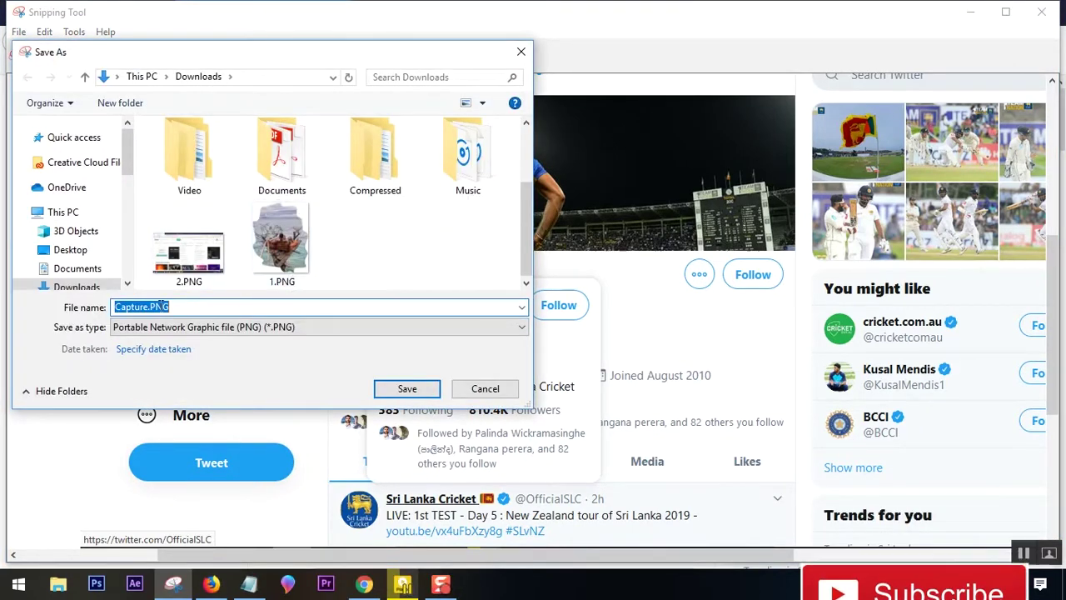
drag(148, 307, 98, 308)
text(2)
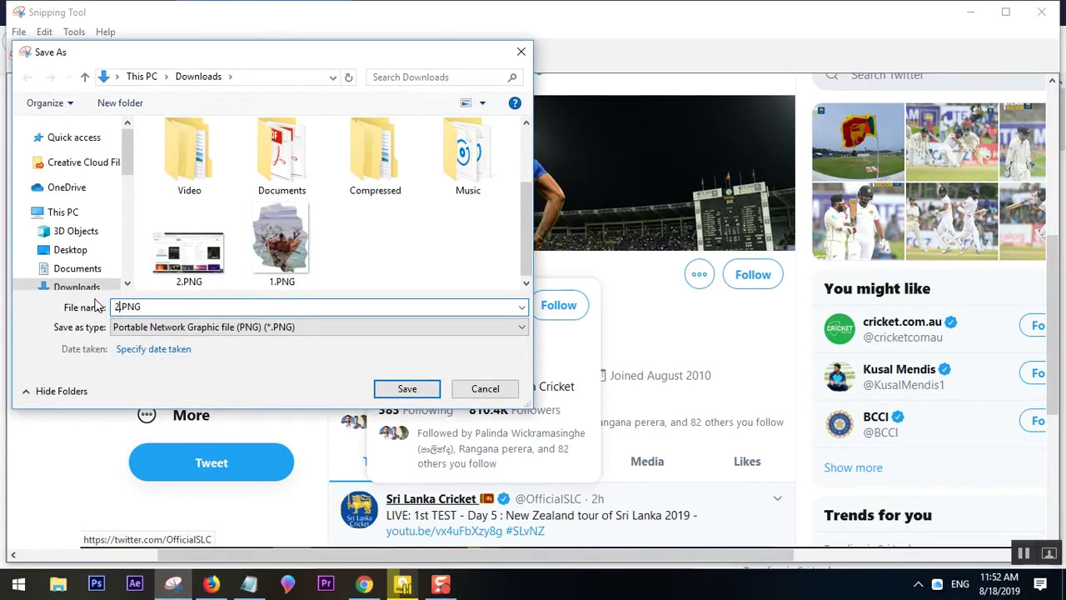
click(406, 388)
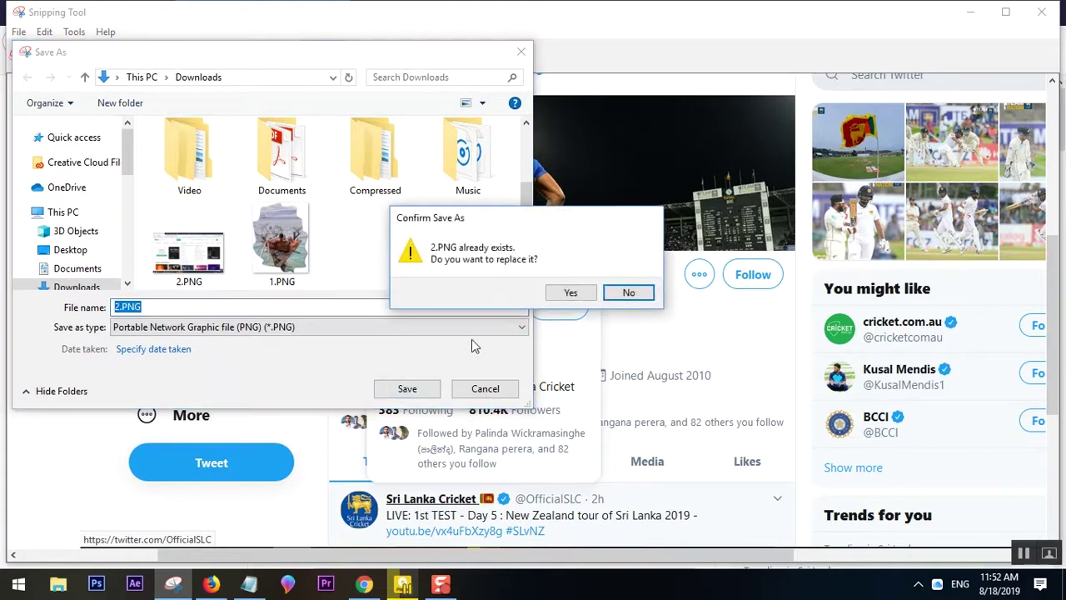
click(629, 294)
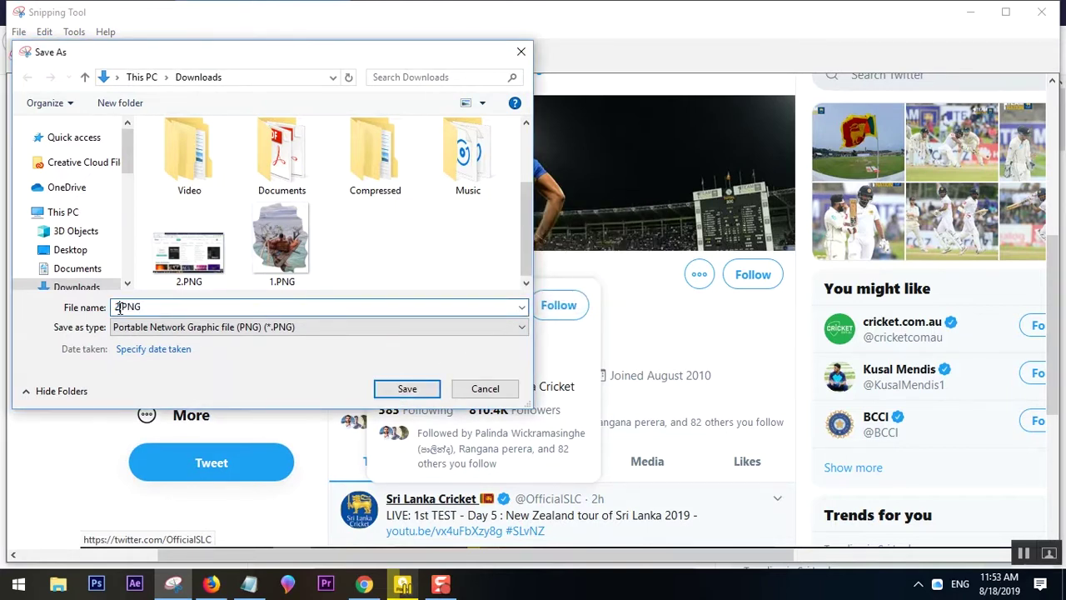
click(407, 388)
scroll(401, 391, down, 1)
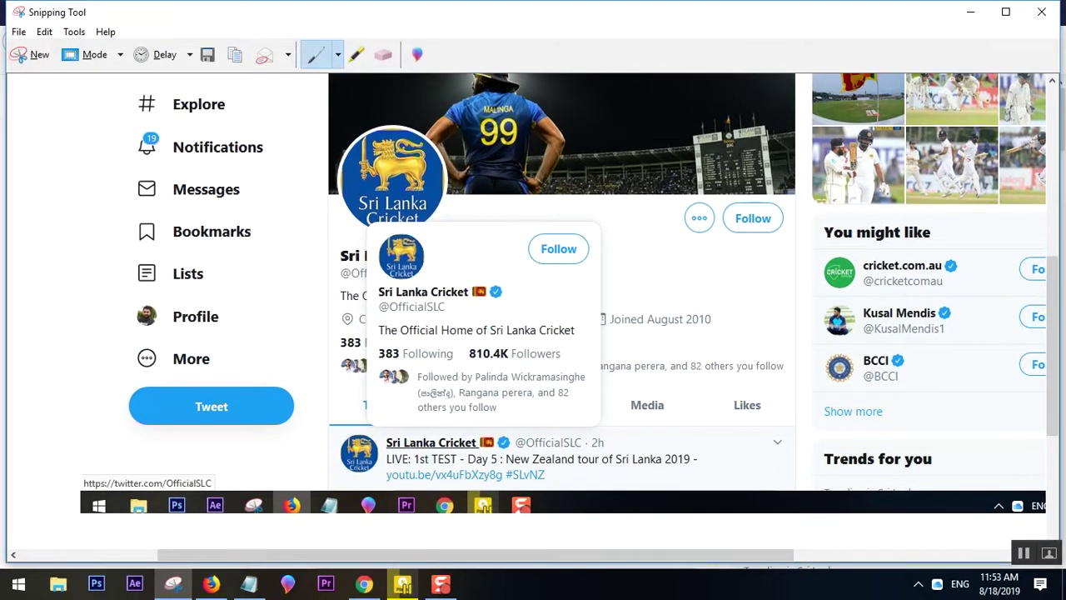
Step: Minimize the finished snip and the browser, leaving a fresh Snipping Tool window over the desktop
click(970, 11)
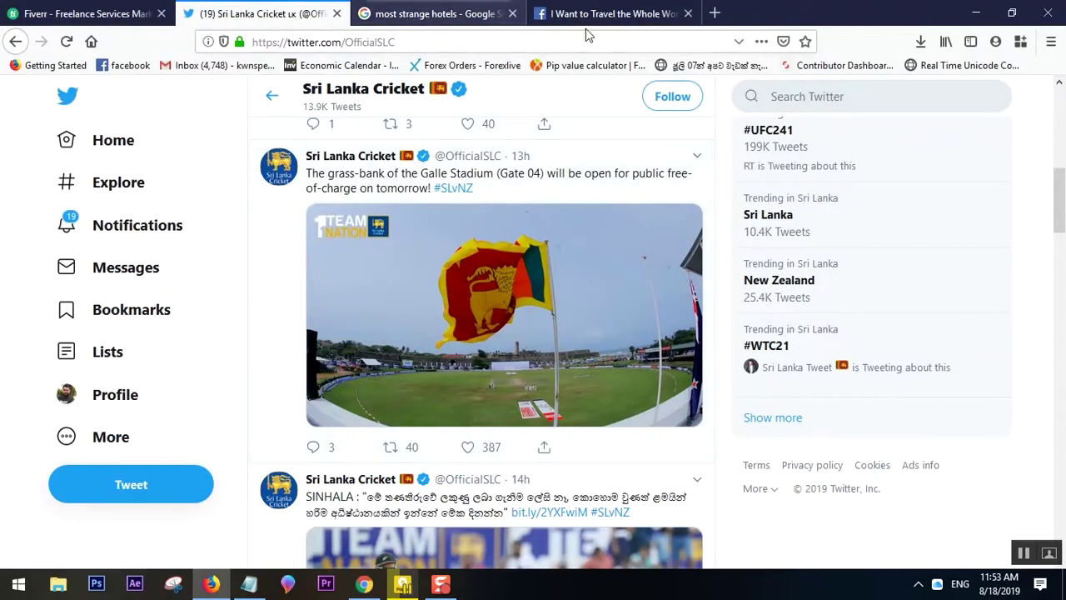
click(175, 586)
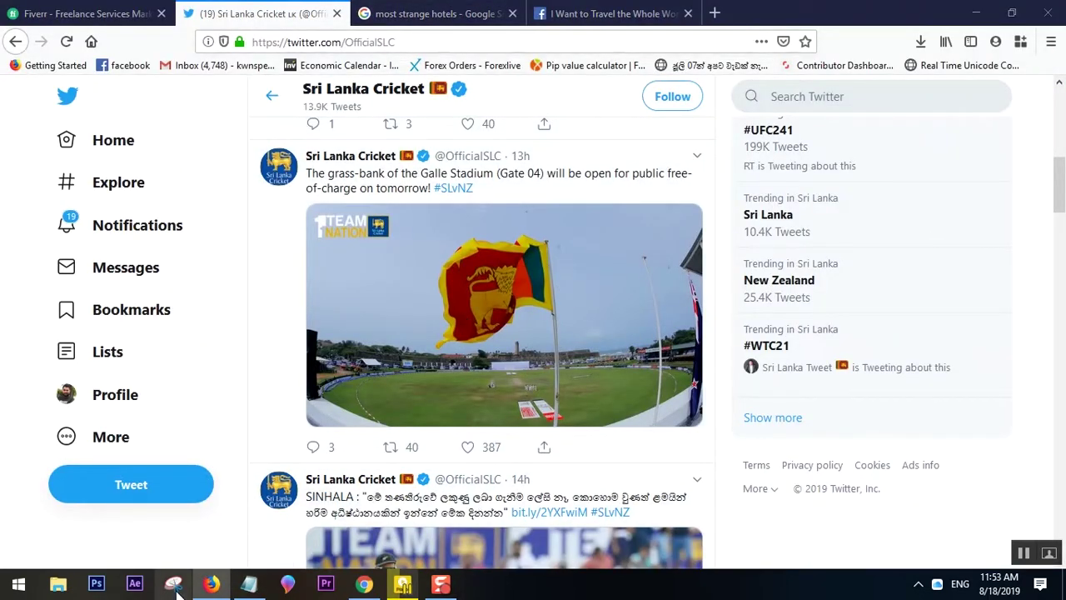
click(976, 12)
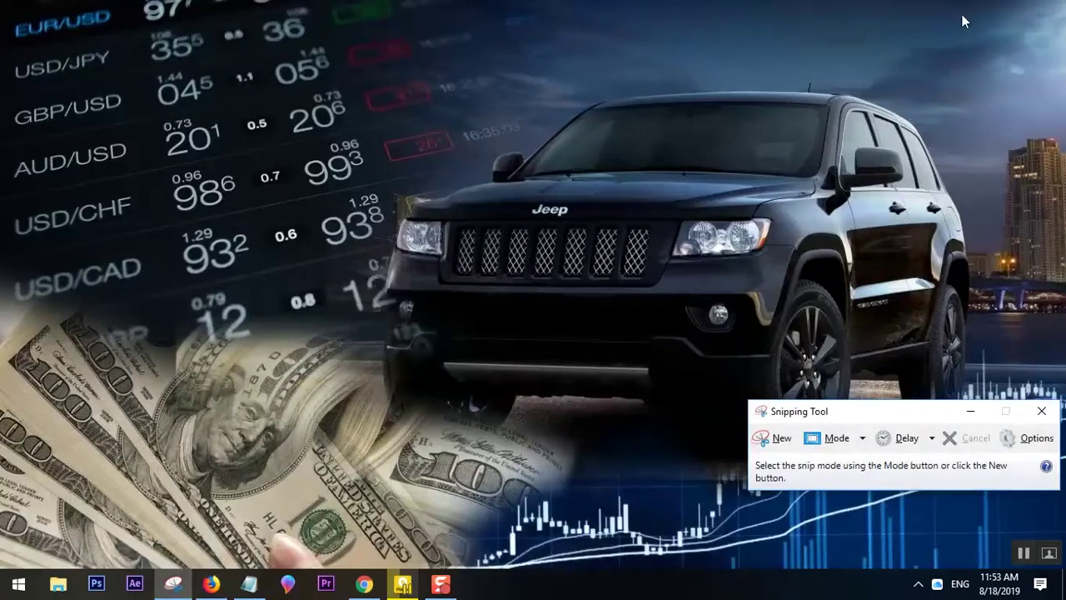
Step: Set a 5-second snip delay and capture a window snip of the desktop with its context menu's View submenu open
click(930, 439)
click(916, 549)
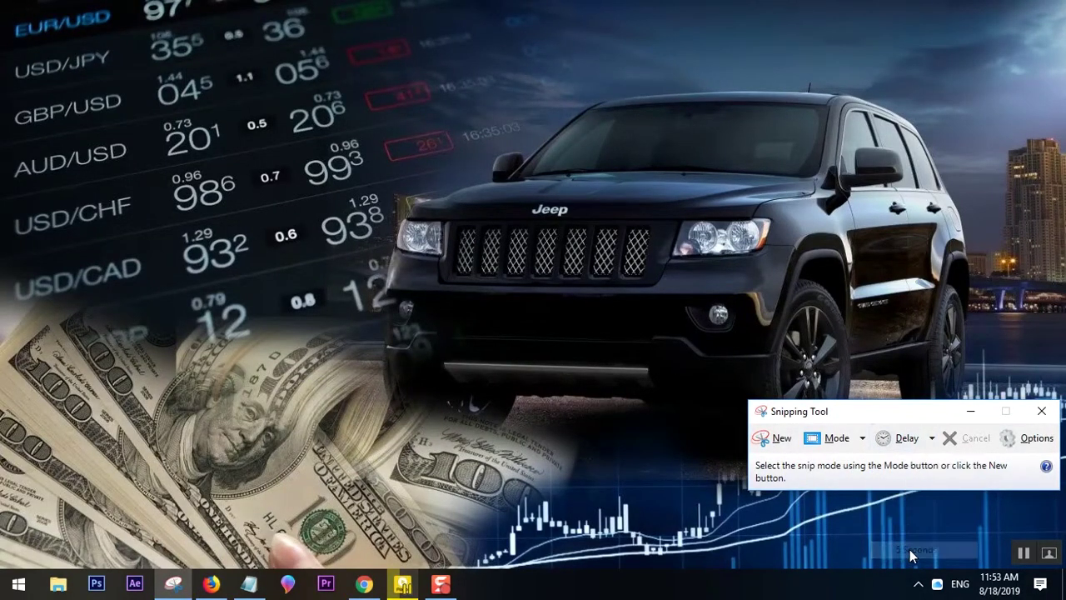
click(781, 439)
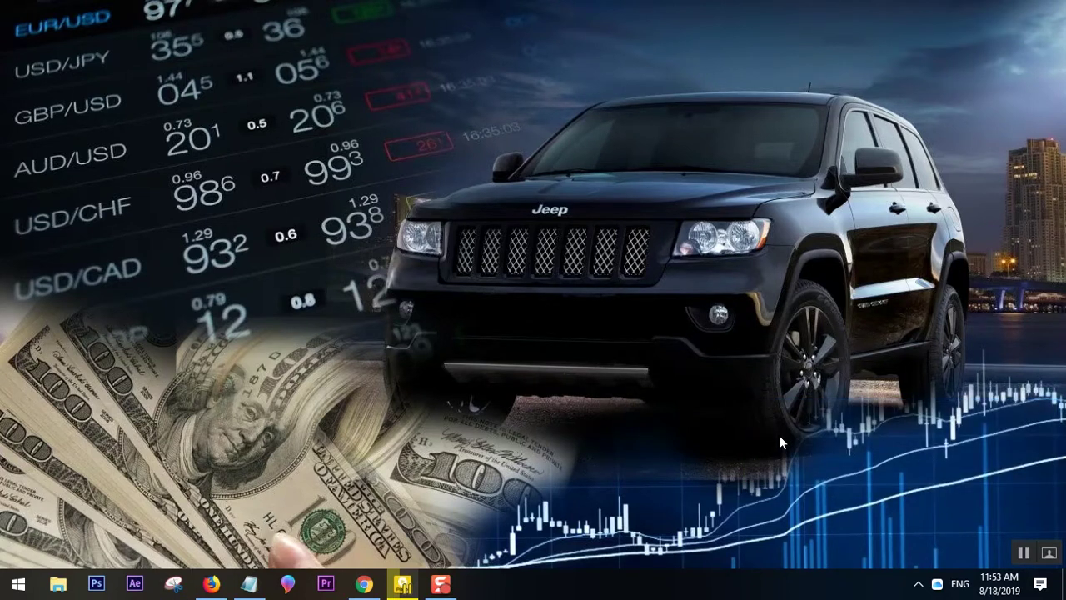
right_click(399, 140)
mouse_move(541, 156)
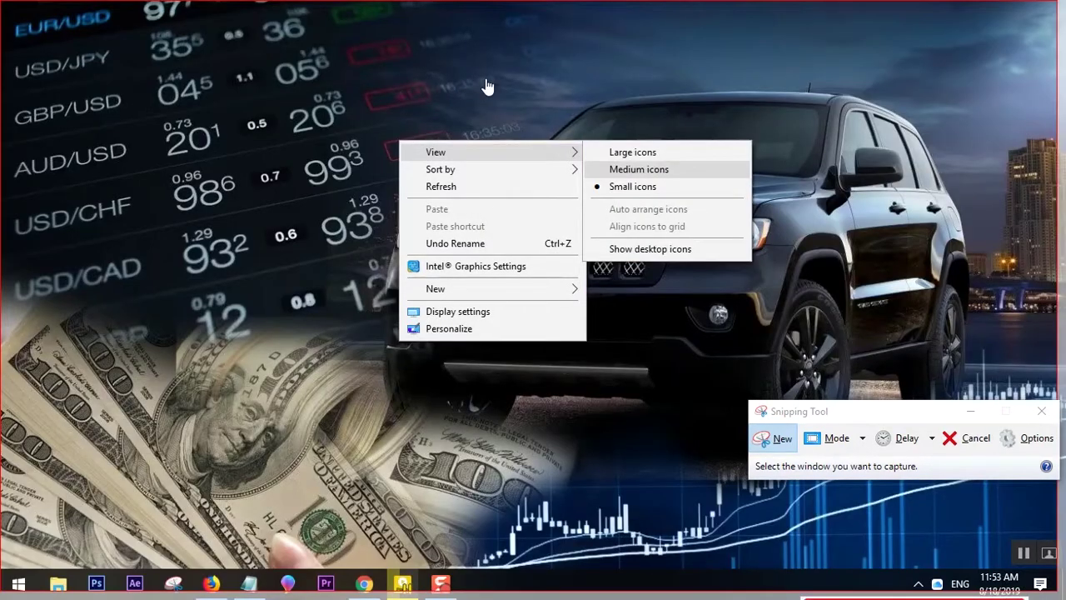
click(538, 32)
scroll(533, 334, down, 1)
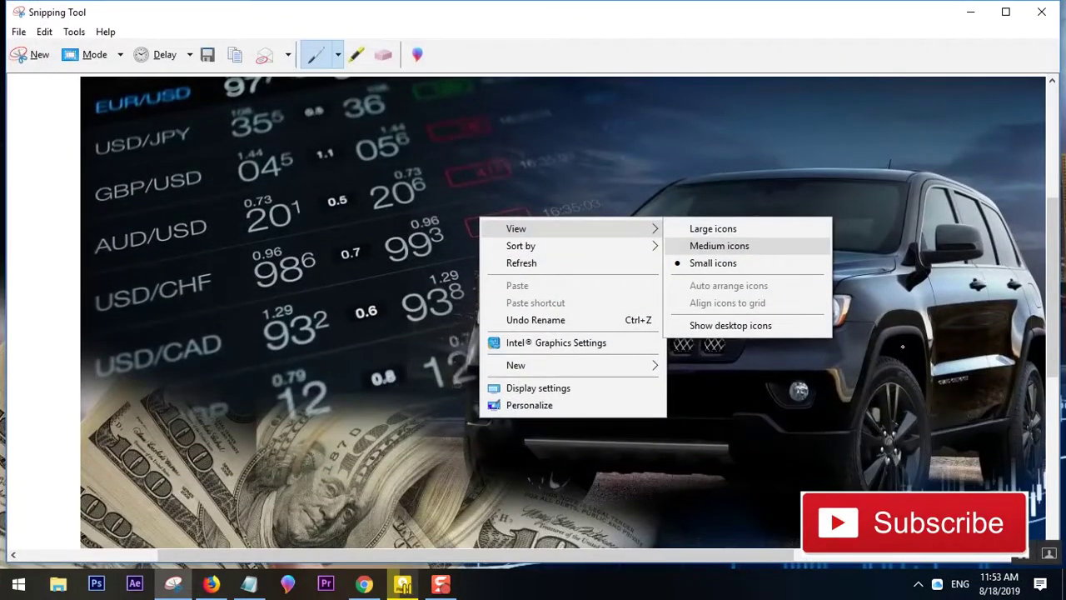
scroll(902, 346, down, 1)
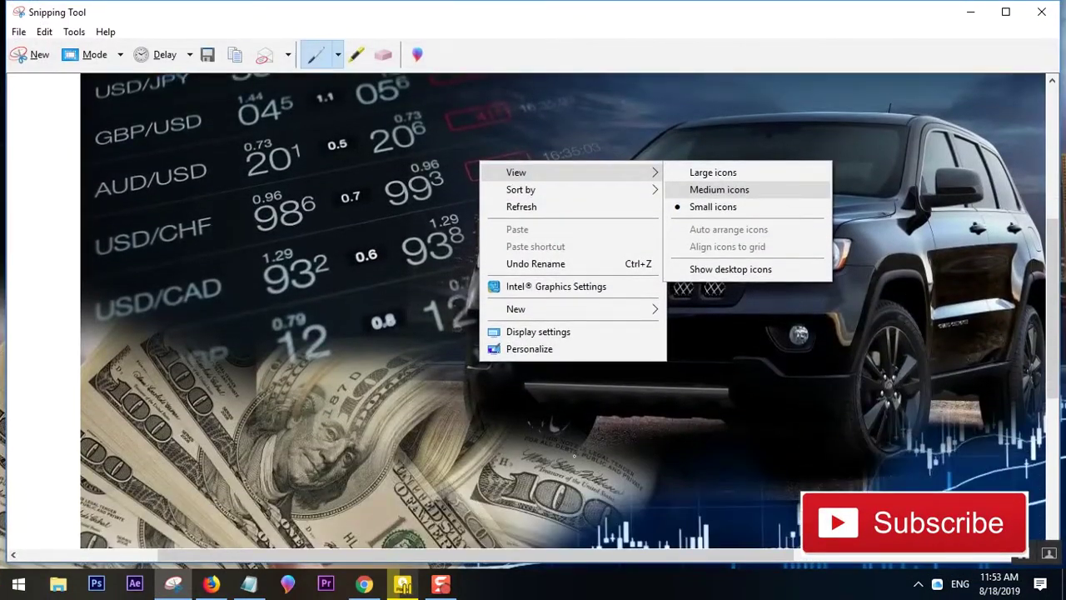
Step: Save the desktop context menu snip as a PNG named 4 in the Downloads folder and minimize the snip window
click(207, 54)
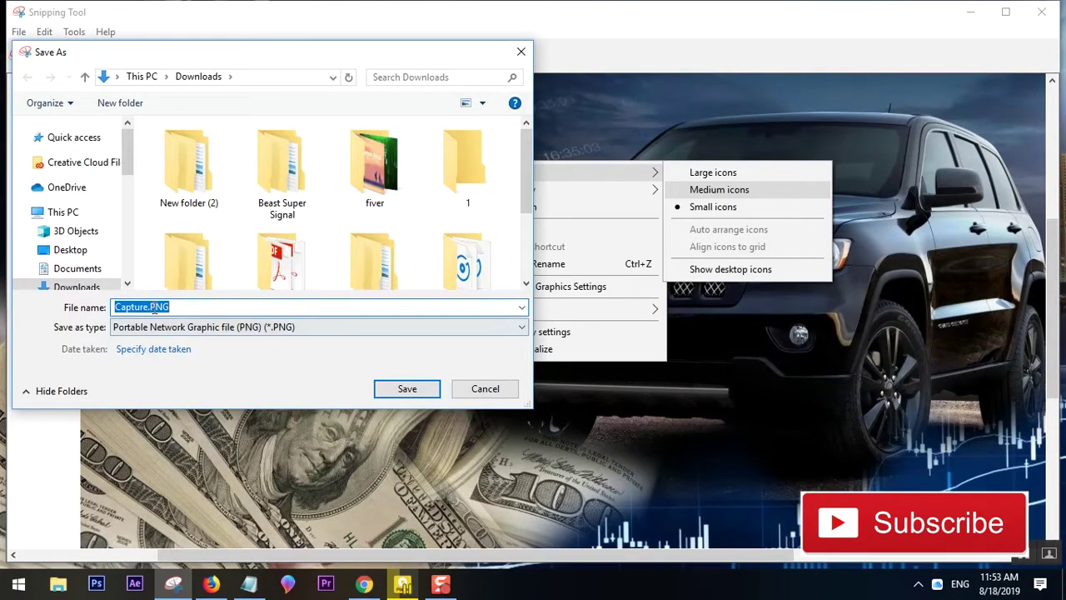
text(4)
click(408, 388)
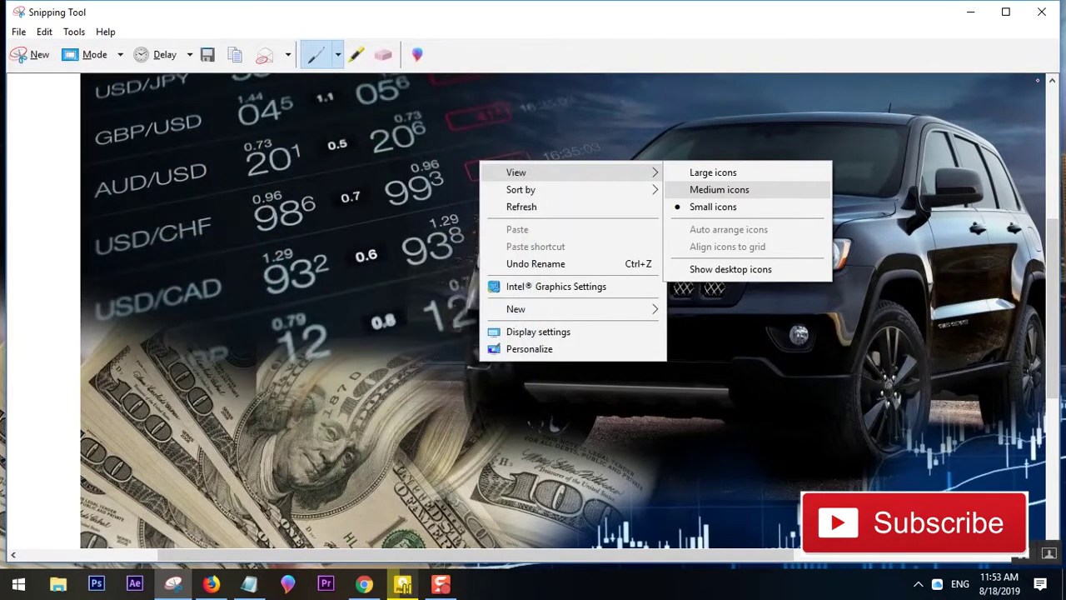
click(971, 13)
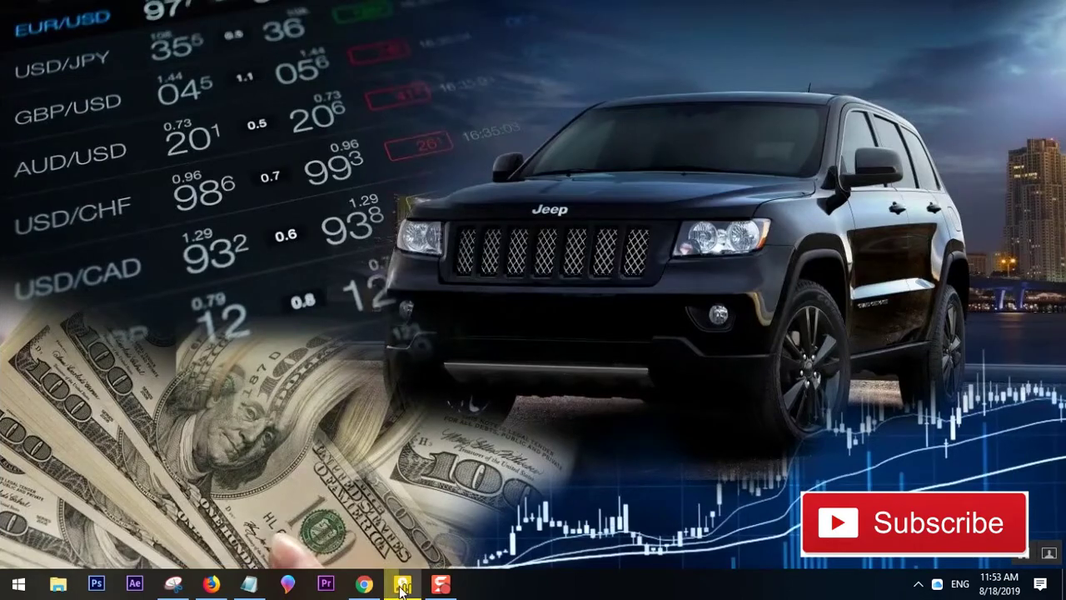
Step: Bring up the PotPlayer window over the desktop, then switch back to Snipping Tool and choose the 5-second delay
click(402, 583)
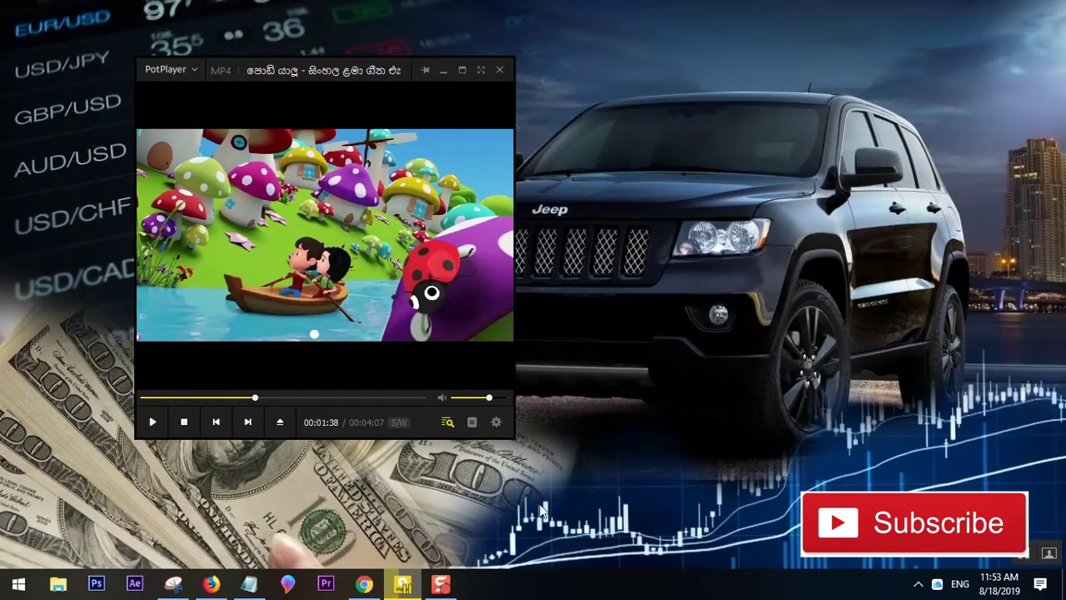
click(174, 583)
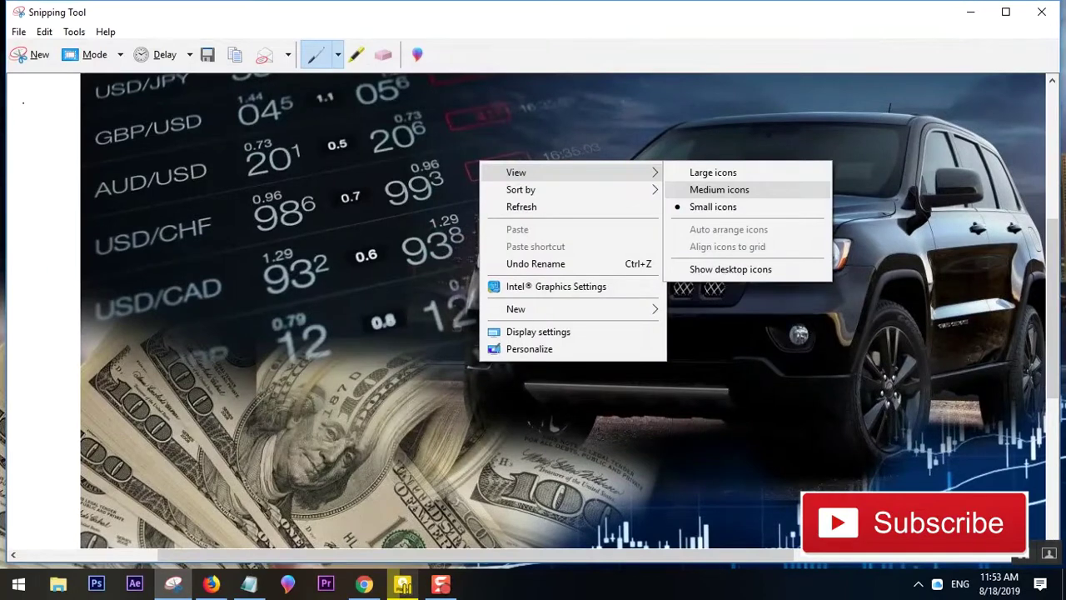
click(191, 55)
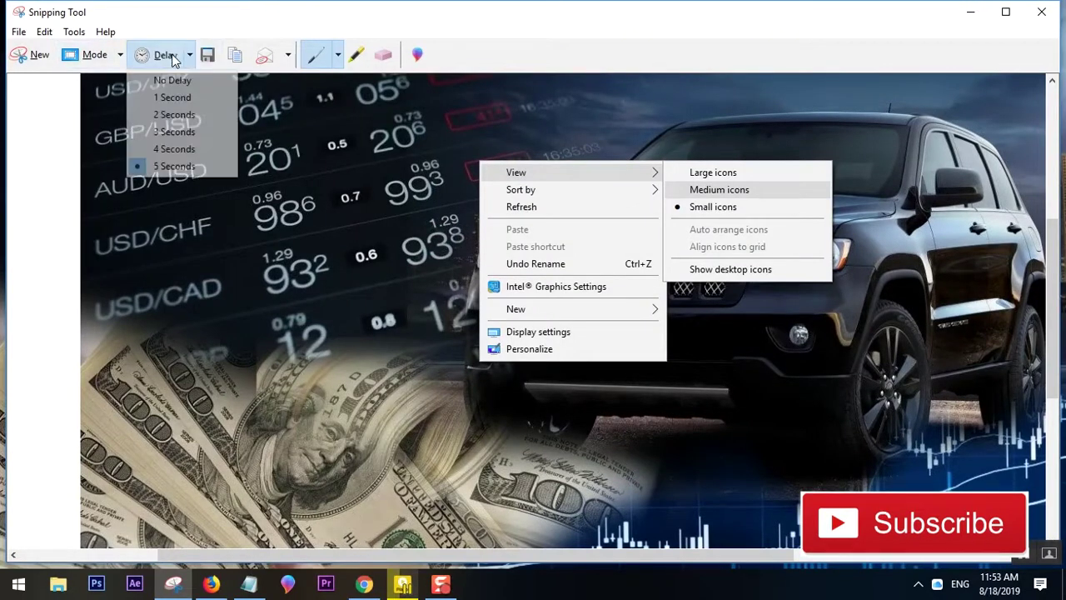
click(166, 163)
Step: Capture a delayed window snip with PotPlayer's context menu expanded to the Subtitles and Subtitle Style submenus
click(38, 61)
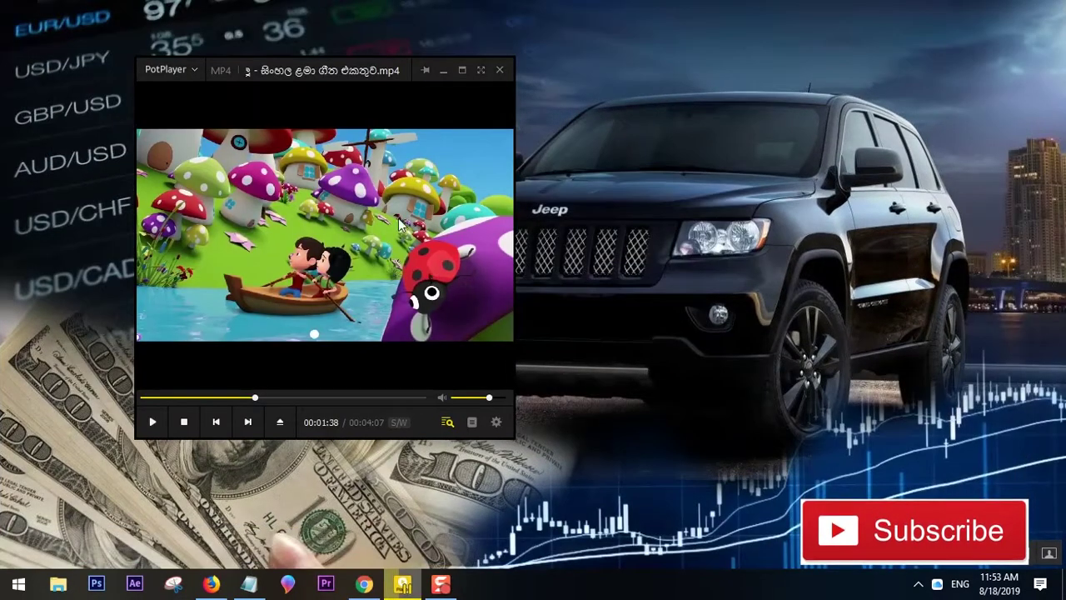
right_click(234, 155)
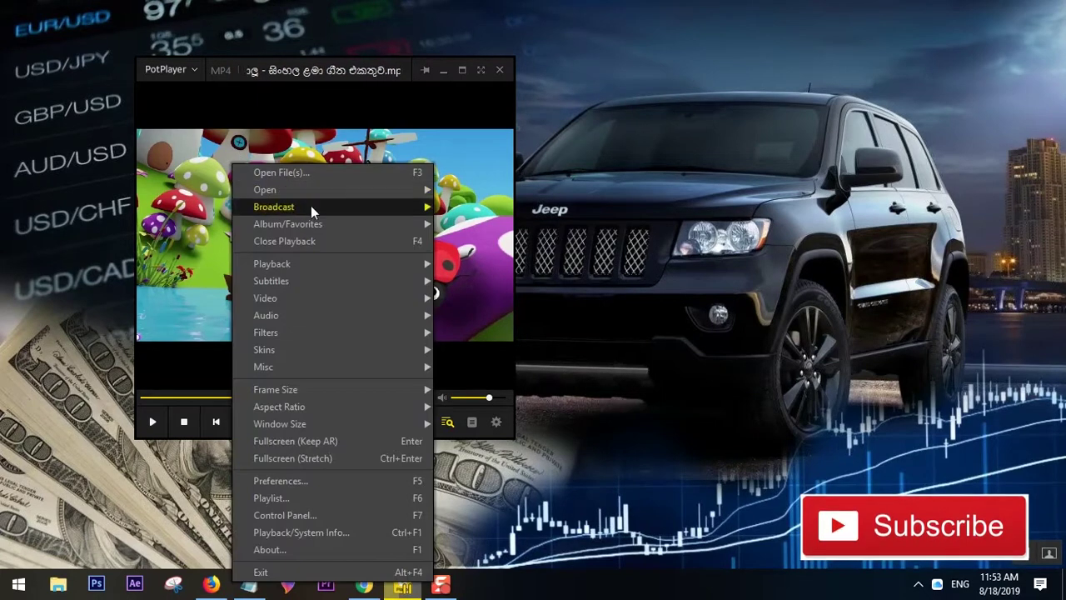
mouse_move(398, 286)
mouse_move(612, 143)
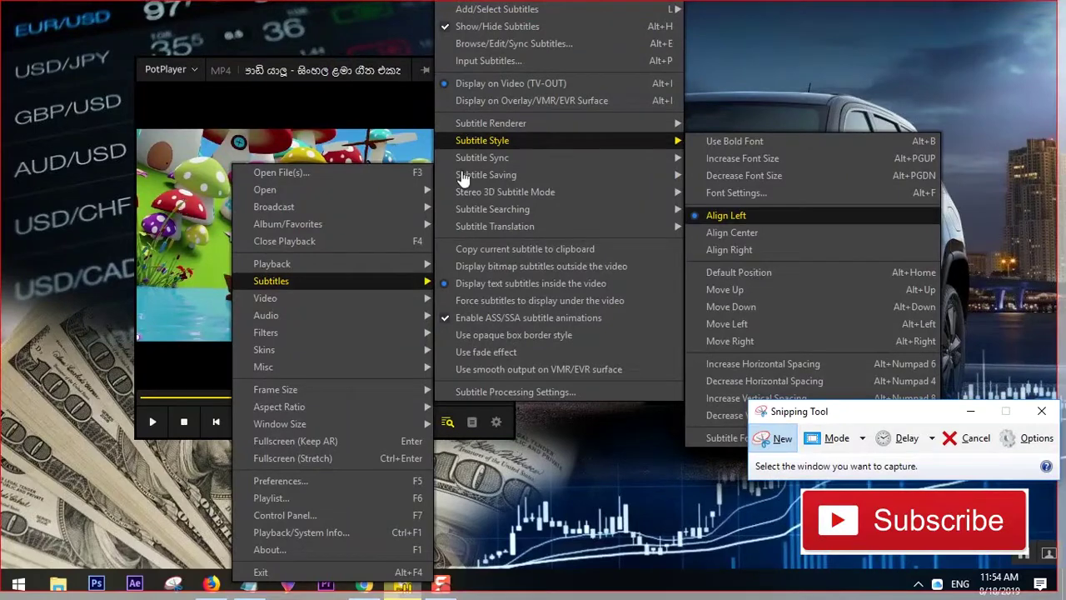
click(813, 54)
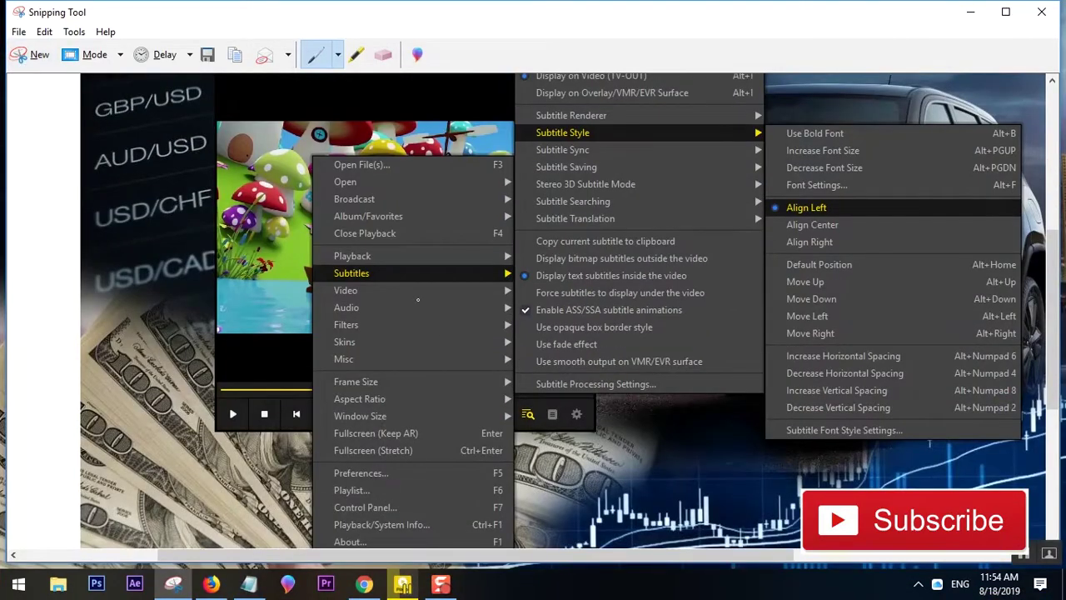
Step: Save the PotPlayer menu snip as a PNG in the Downloads folder
click(209, 55)
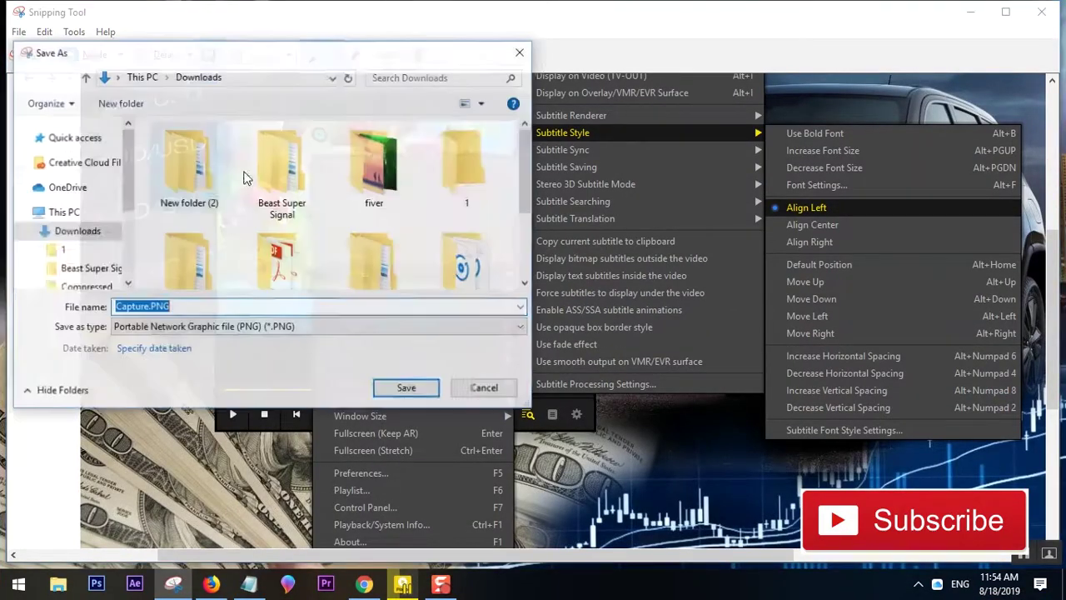
click(405, 385)
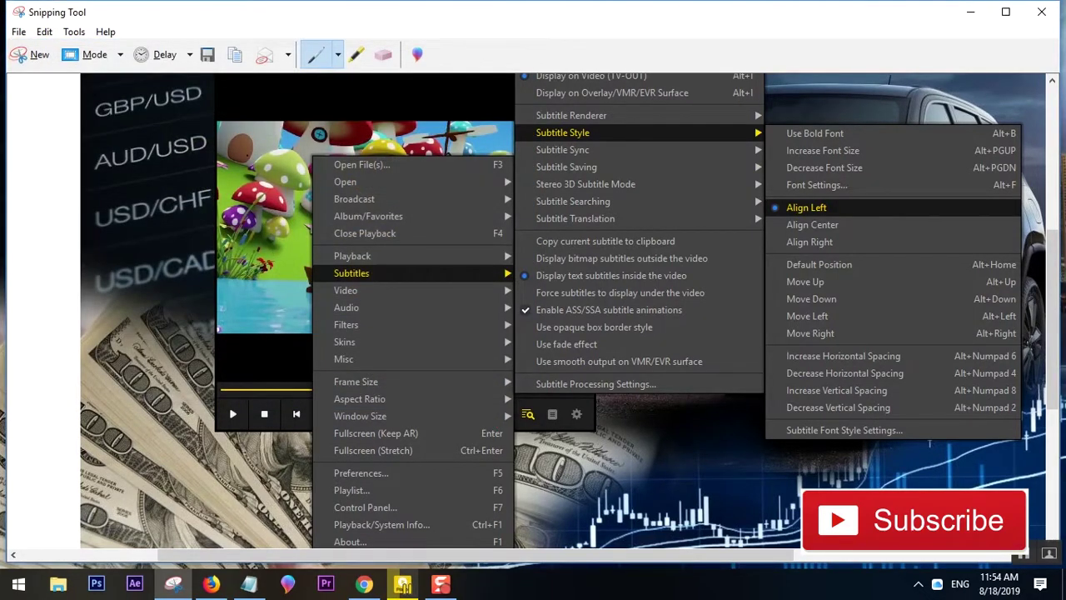